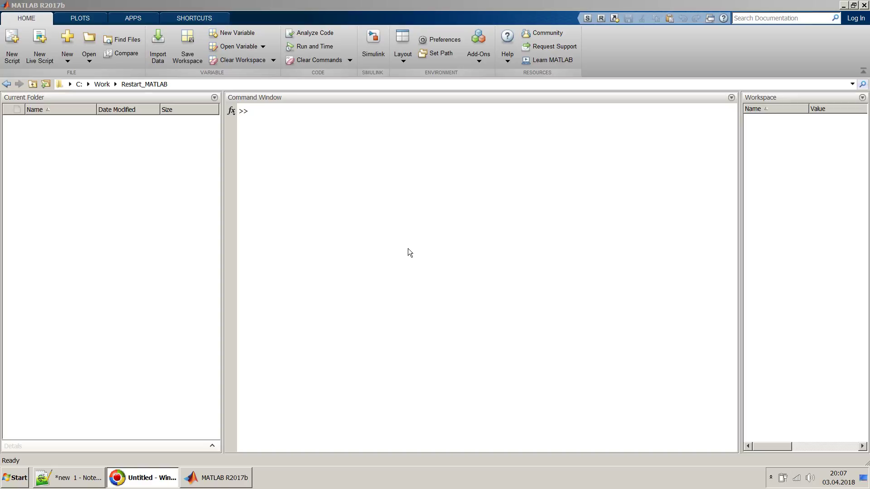
# Step: Close the running session with the quit command and launch MATLAB again
pyautogui.click(408, 253)
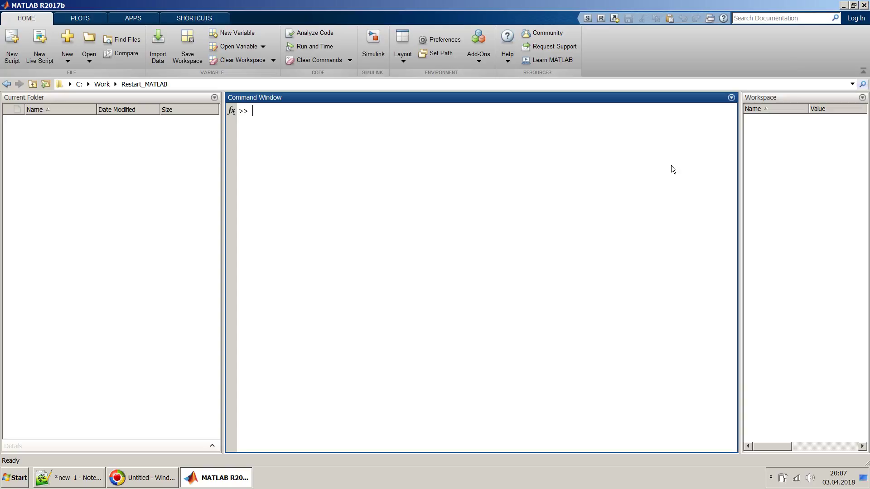
pyautogui.write('exit')
pyautogui.press('BackSpace')
pyautogui.press('BackSpace')
pyautogui.press('BackSpace')
pyautogui.press('BackSpace')
pyautogui.write('quit')
pyautogui.press('Return')
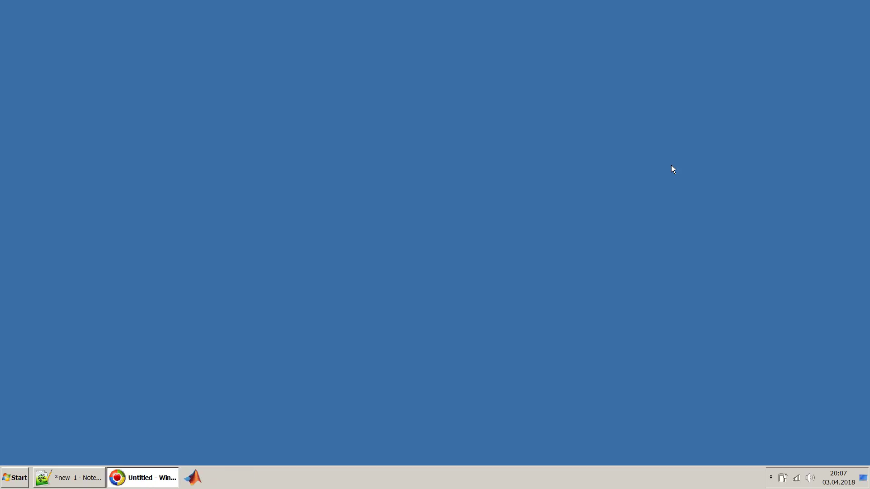
pyautogui.click(198, 485)
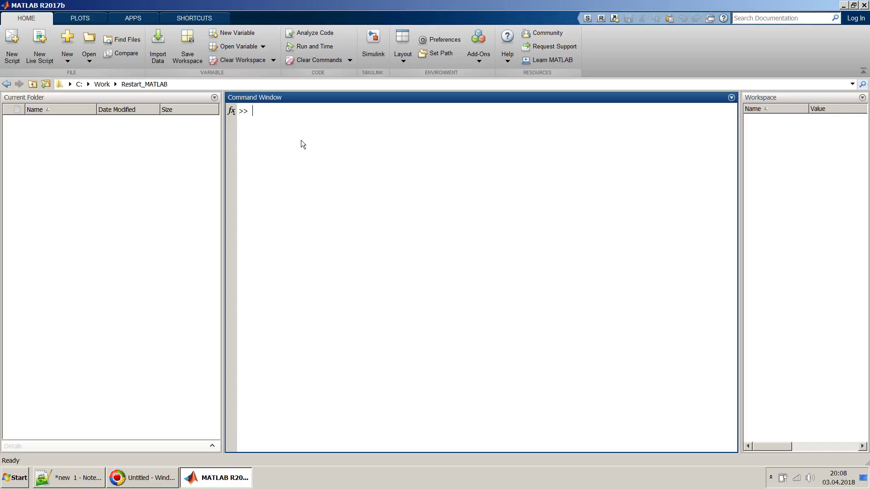
# Step: Start a second MATLAB session from the command line with !matlab -nosplash &
pyautogui.write('system')
pyautogui.press('BackSpace')
pyautogui.press('BackSpace')
pyautogui.press('BackSpace')
pyautogui.press('BackSpace')
pyautogui.press('BackSpace')
pyautogui.press('BackSpace')
pyautogui.write('matlab')
pyautogui.write('nosplash &')
pyautogui.press('Return')
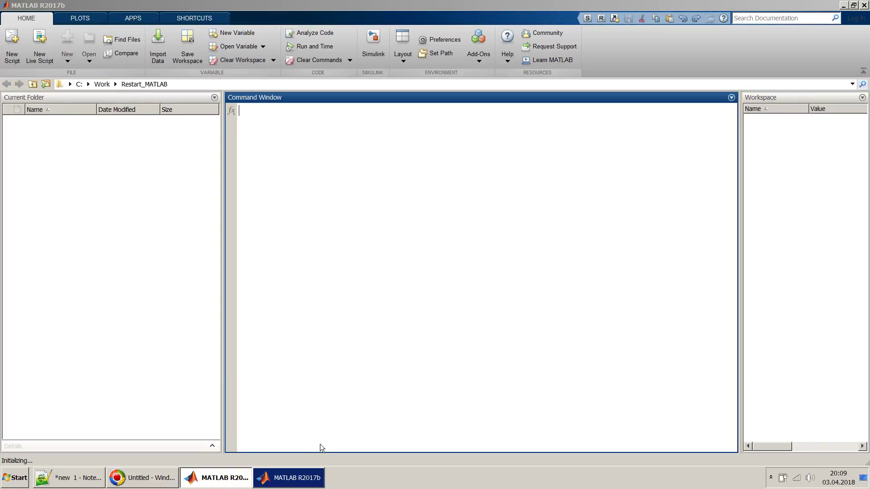
# Step: Return to the original MATLAB session and close it with the exit command
pyautogui.click(305, 478)
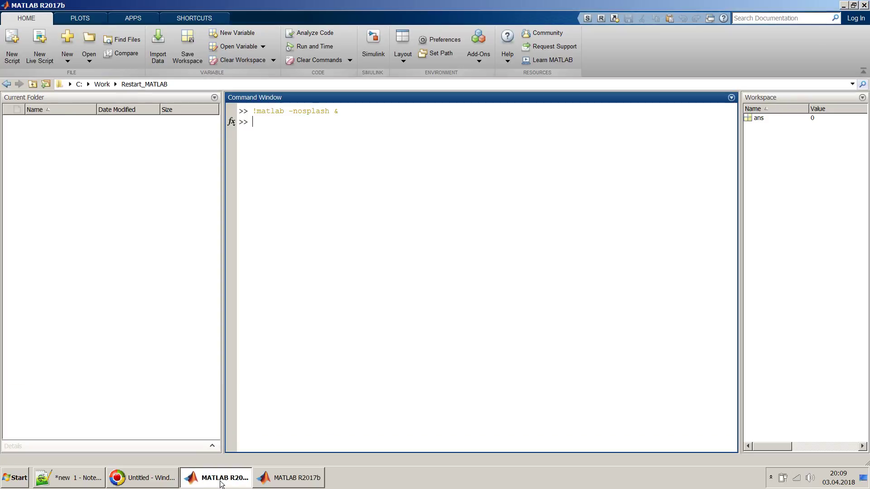
pyautogui.write('exit')
pyautogui.press('Return')
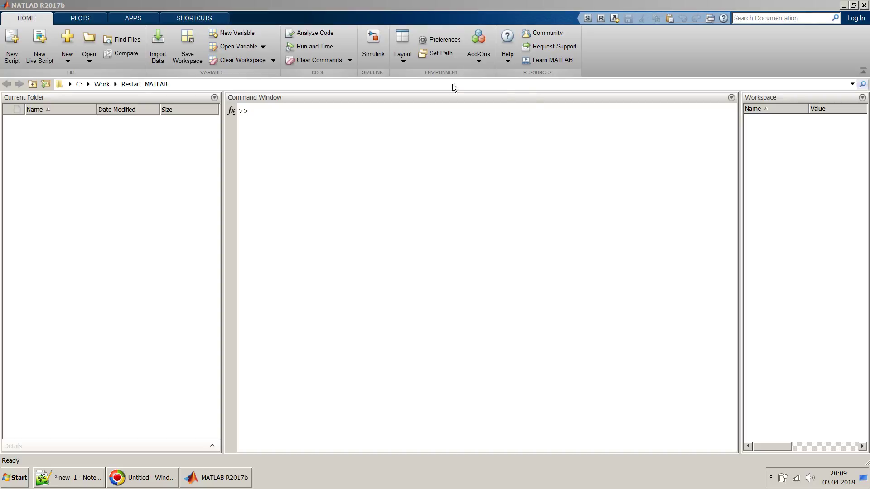
# Step: Create a new shortcut labelled RESTART whose callback runs !matlab -nospalsh & followed by exit on a new line
pyautogui.click(614, 18)
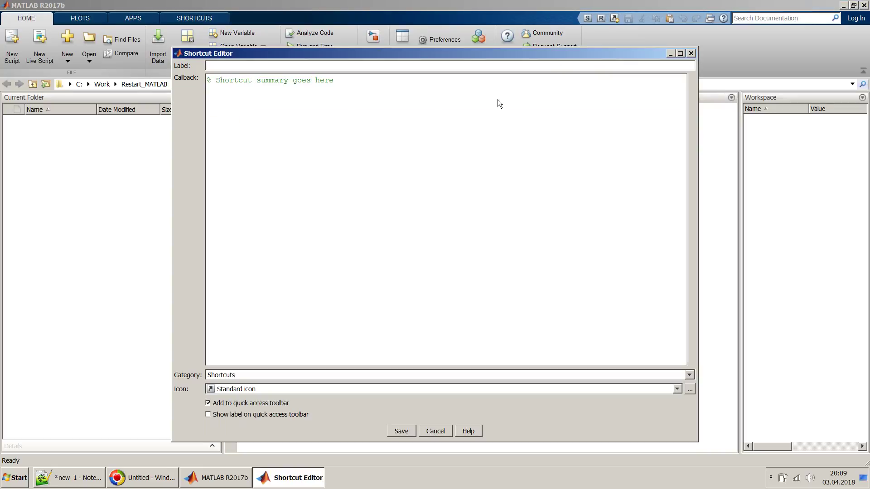
pyautogui.write('RESTART')
pyautogui.press('Tab')
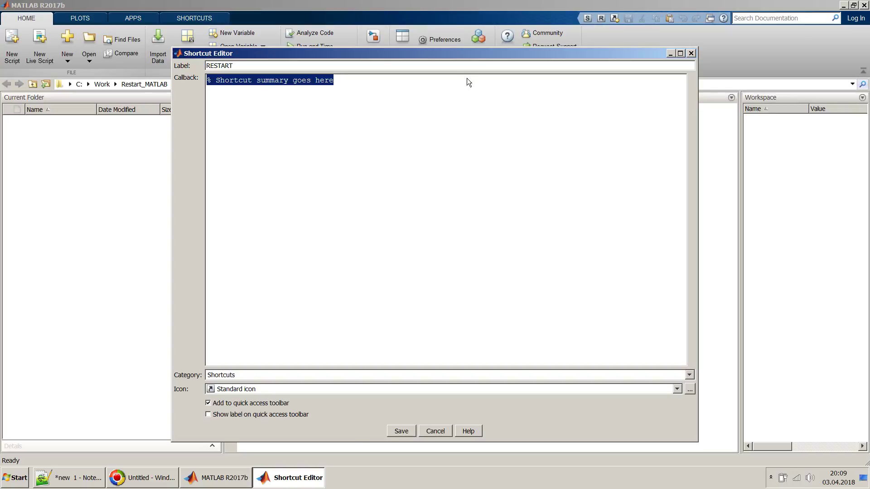
pyautogui.write('!')
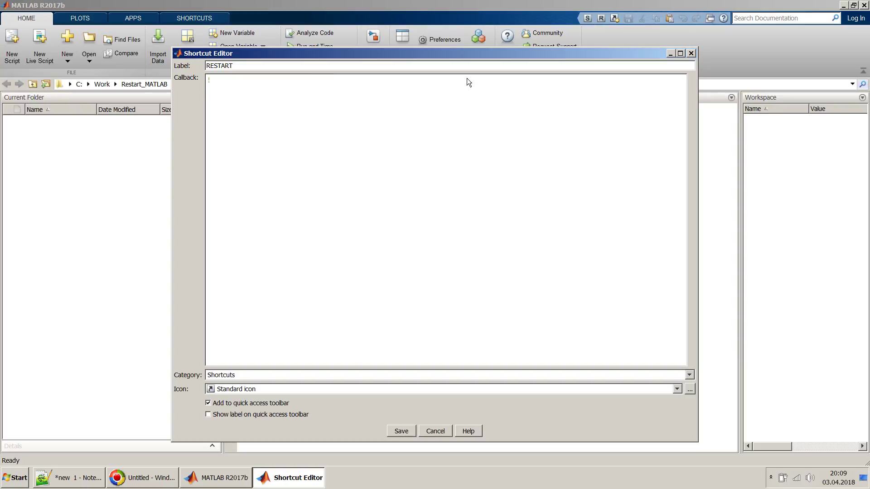
pyautogui.write('matlab')
pyautogui.write(' -nospalsh')
pyautogui.write('& ')
pyautogui.write('exit')
# Step: Give the RESTART shortcut the MATLAB icon and show its label on the quick access toolbar
pyautogui.click(234, 387)
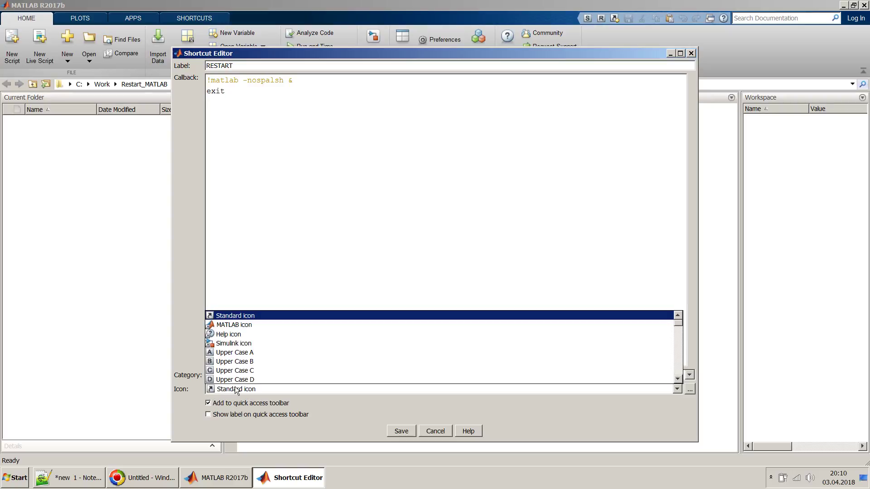
pyautogui.click(268, 328)
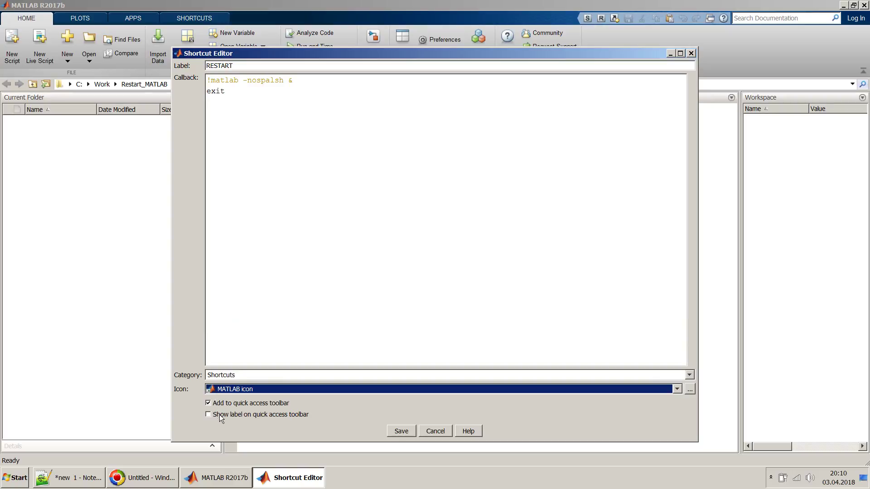
pyautogui.click(229, 416)
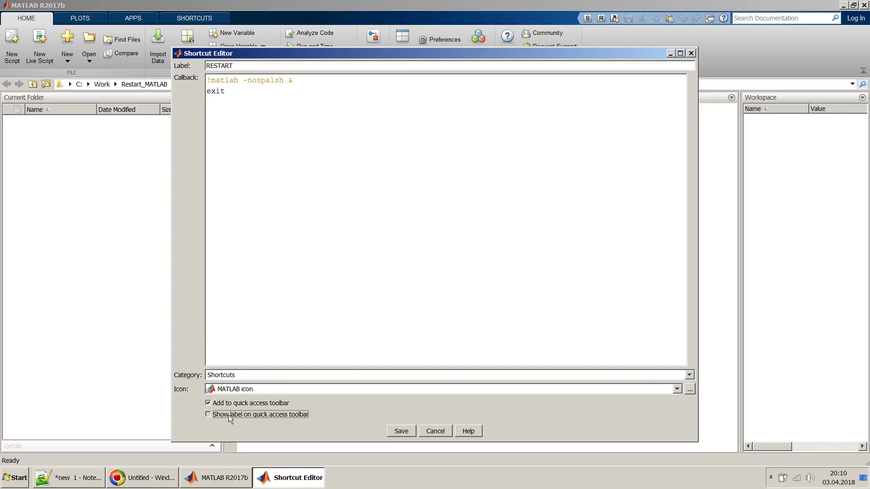
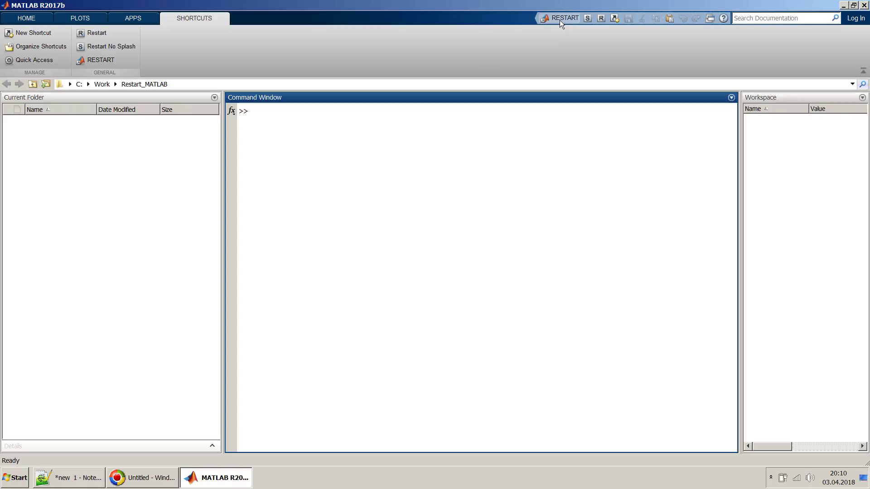
# Step: Restart MATLAB with the RESTART shortcut and inspect the callback of the Restart No Splash shortcut
pyautogui.click(561, 19)
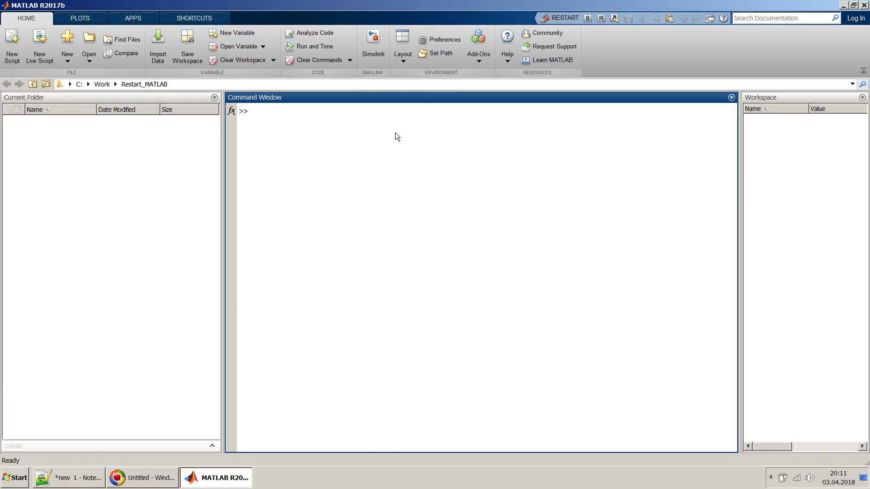
pyautogui.rightClick(588, 19)
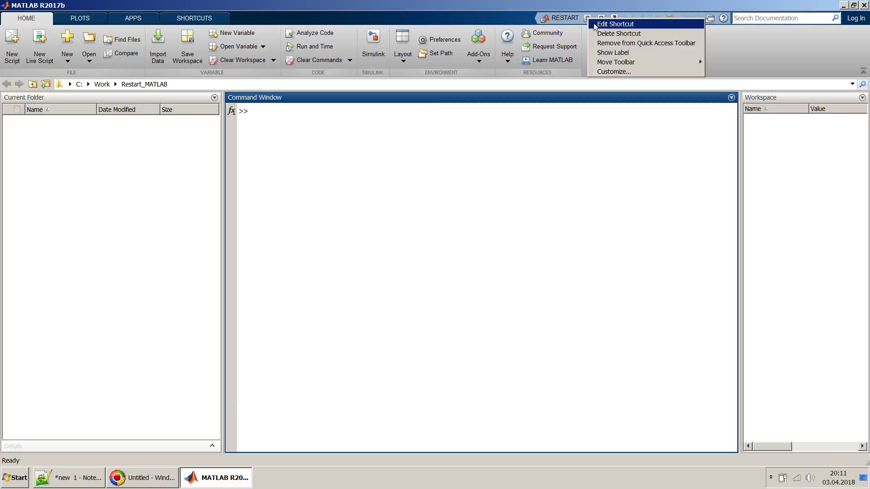
pyautogui.click(615, 24)
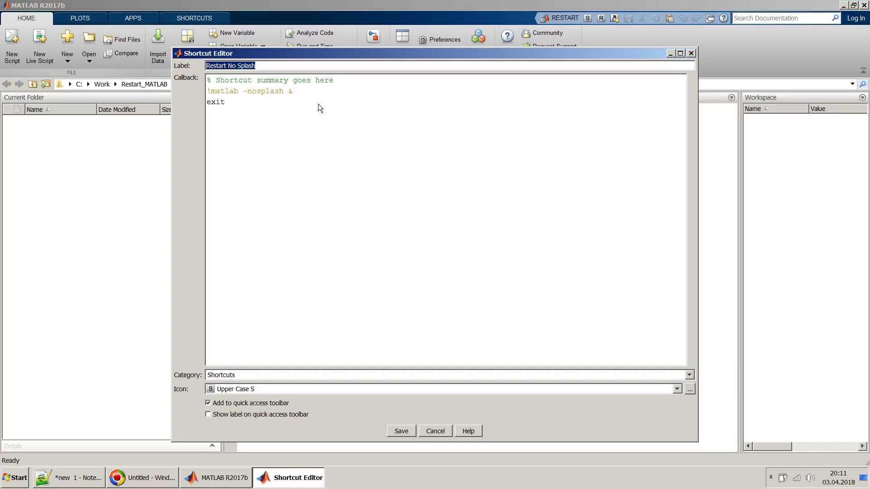
pyautogui.click(433, 431)
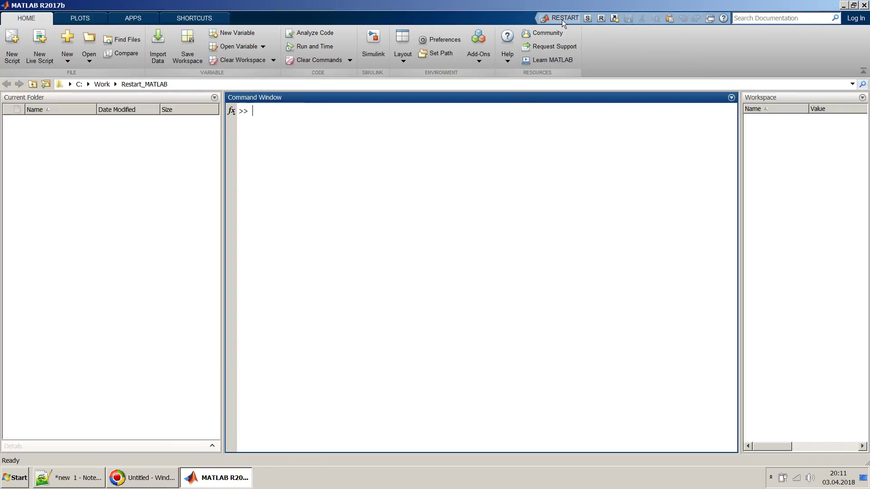
# Step: Correct the startup option in the RESTART shortcut's callback to -nosplash, save it and run the shortcut
pyautogui.rightClick(562, 20)
pyautogui.click(572, 26)
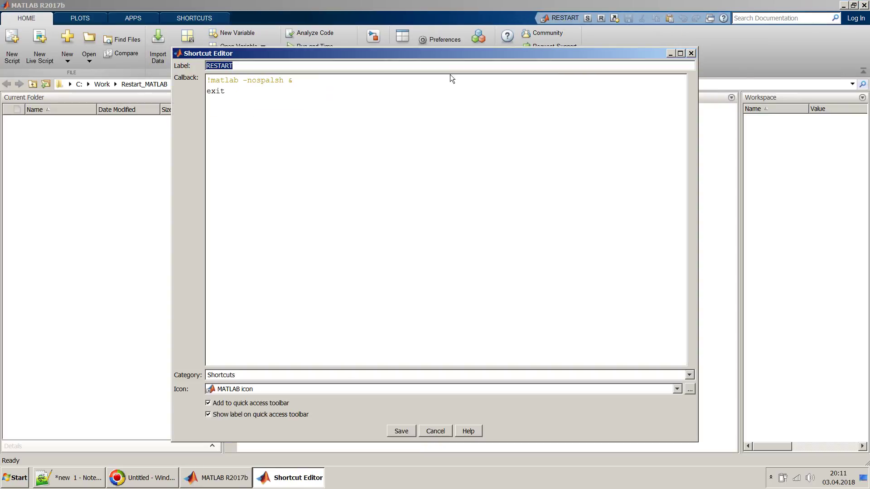
pyautogui.click(274, 81)
pyautogui.click(401, 430)
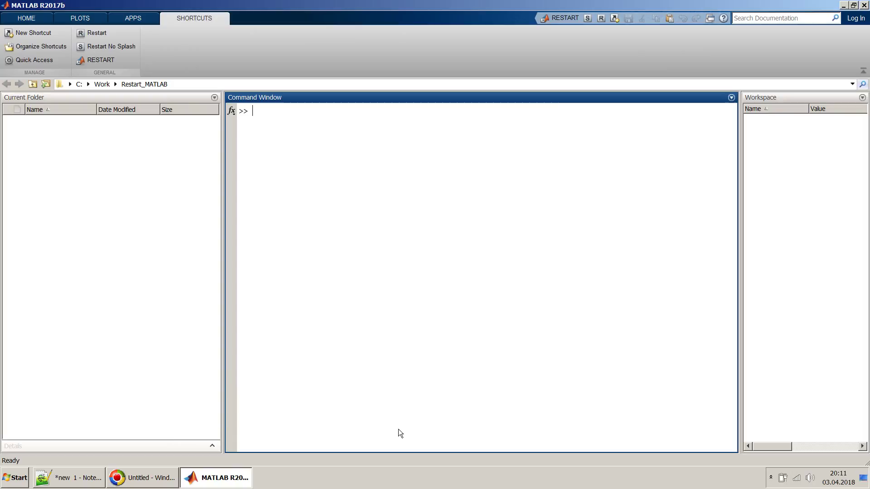
pyautogui.click(563, 17)
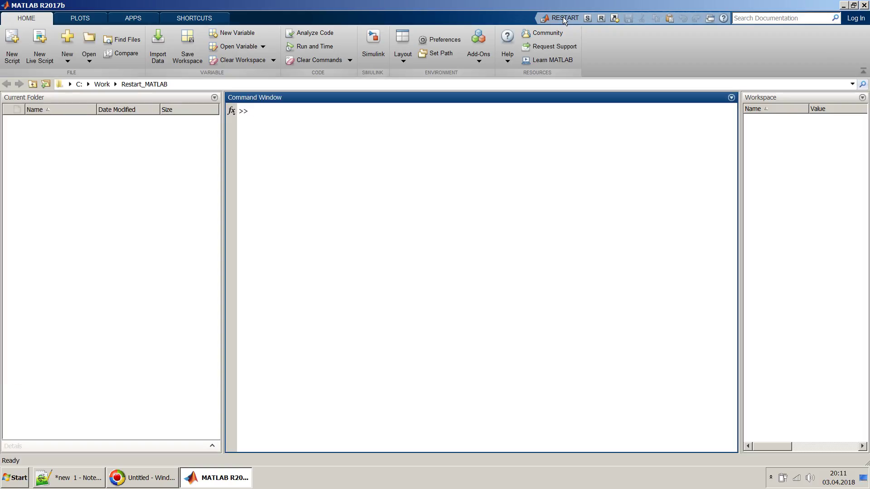
# Step: Examine the ampersand in the RESTART shortcut's callback and close the editor without saving
pyautogui.rightClick(562, 18)
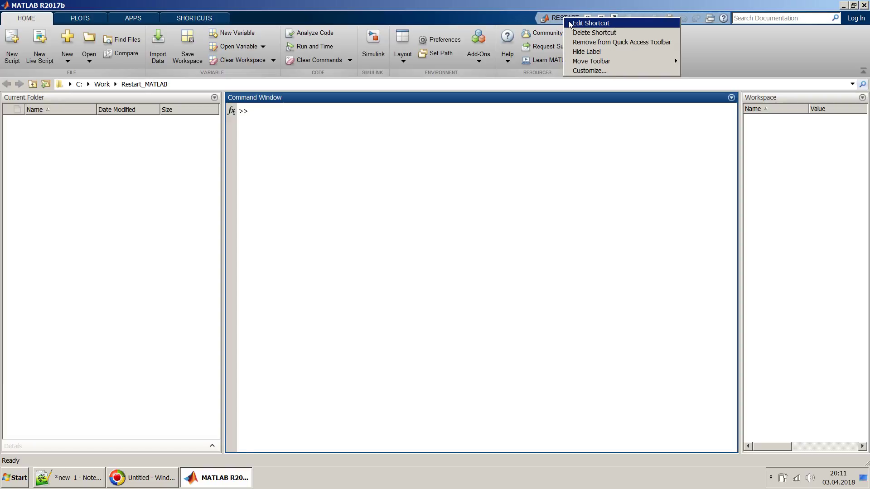
pyautogui.click(570, 23)
pyautogui.doubleClick(290, 82)
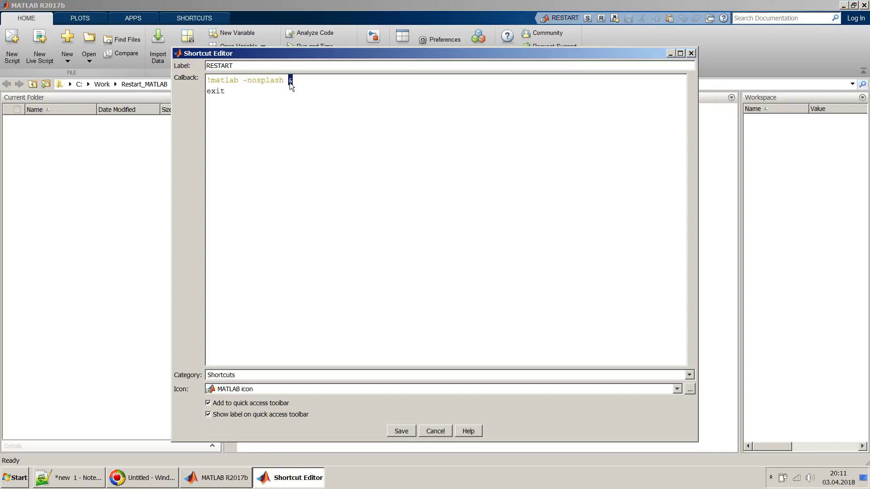
pyautogui.click(434, 431)
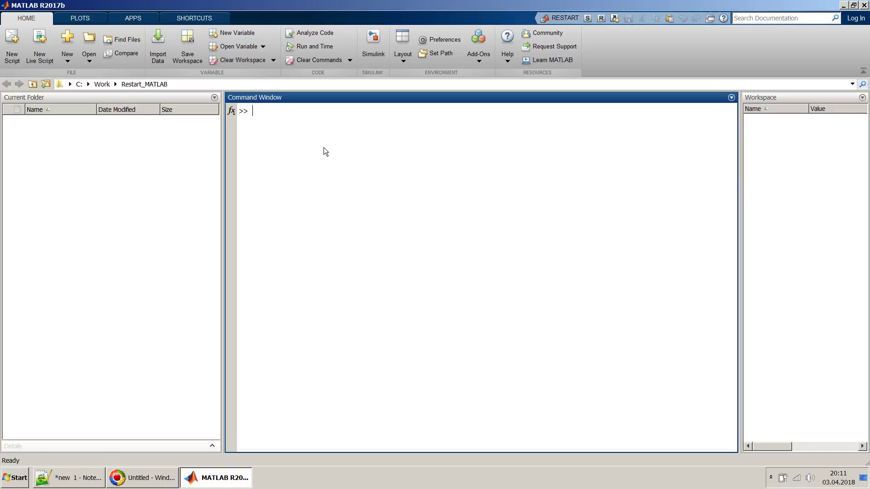
# Step: List the MATLAB search path with the path command, look through its folders and clear the output with clc
pyautogui.write('path')
pyautogui.press('Return')
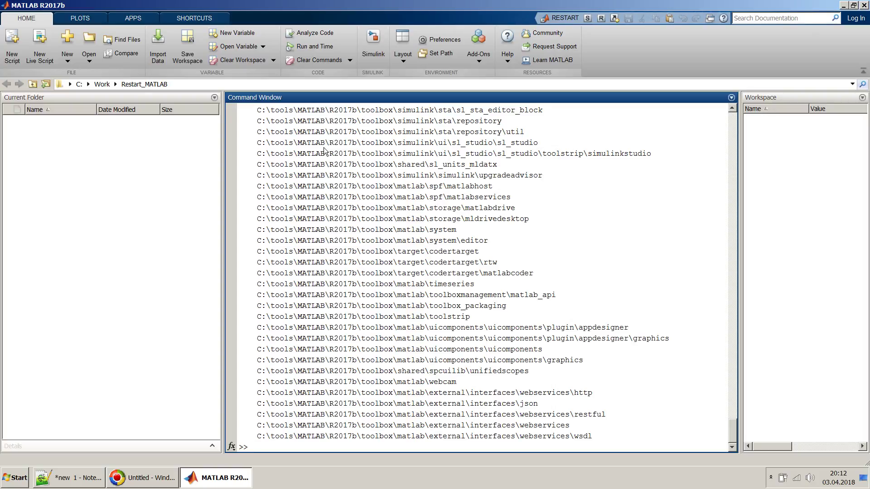
pyautogui.moveTo(279, 154); pyautogui.dragTo(424, 393)
pyautogui.click(559, 248)
pyautogui.write('clc')
pyautogui.press('Return')
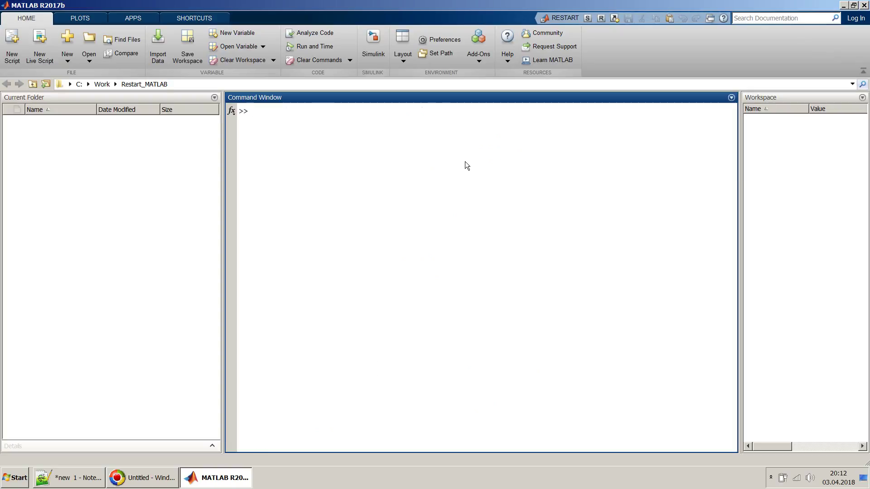
# Step: Check the current folder's full path and print it in the Command Window with pwd
pyautogui.click(204, 87)
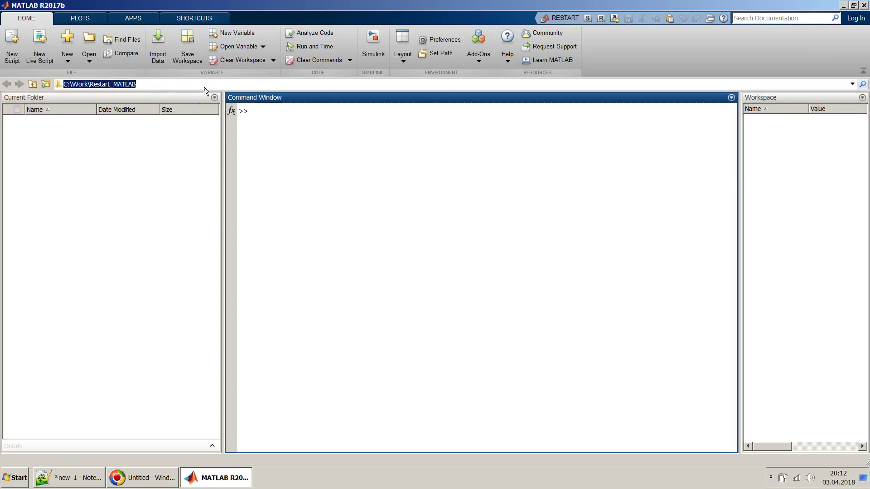
pyautogui.click(311, 155)
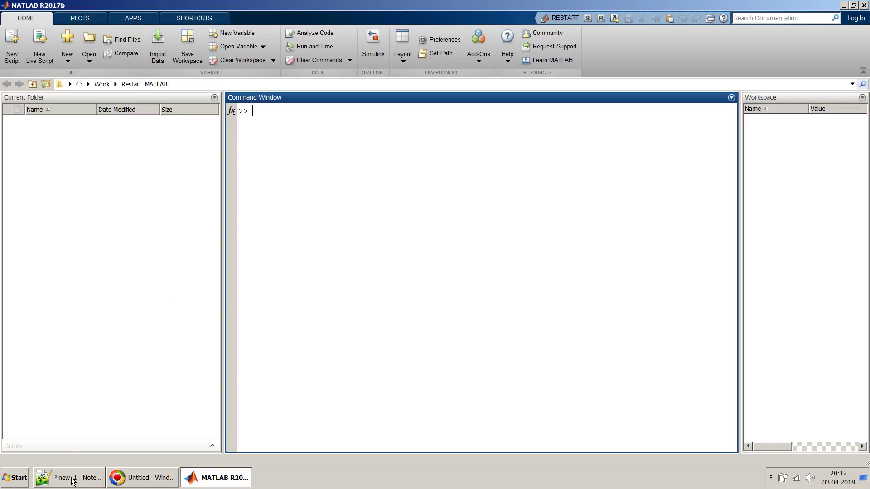
pyautogui.click(136, 478)
pyautogui.click(185, 69)
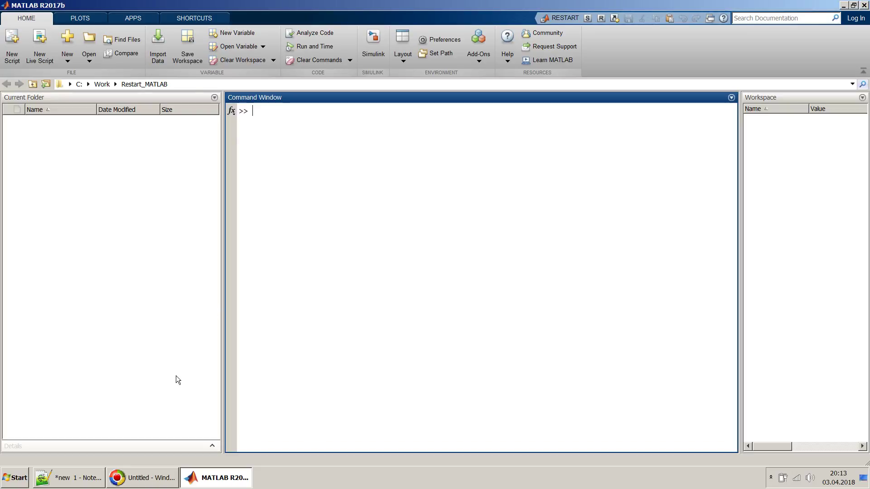
pyautogui.click(136, 478)
pyautogui.click(313, 132)
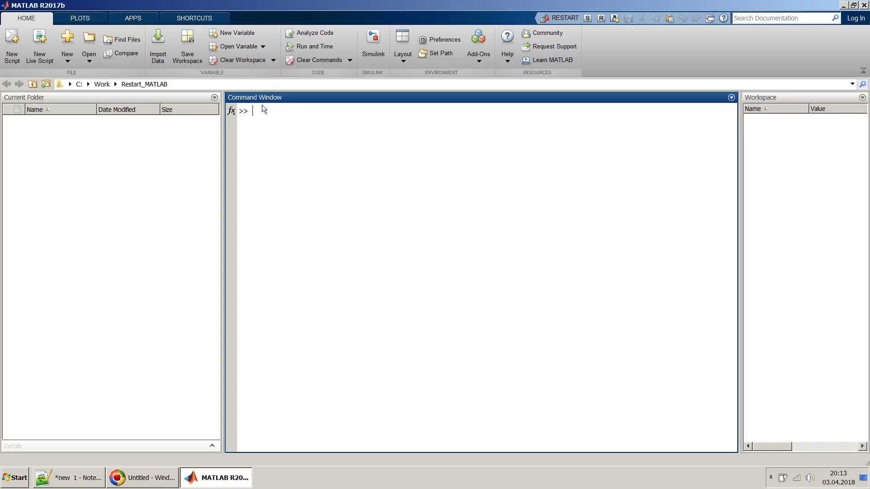
pyautogui.write('pwd')
pyautogui.press('Return')
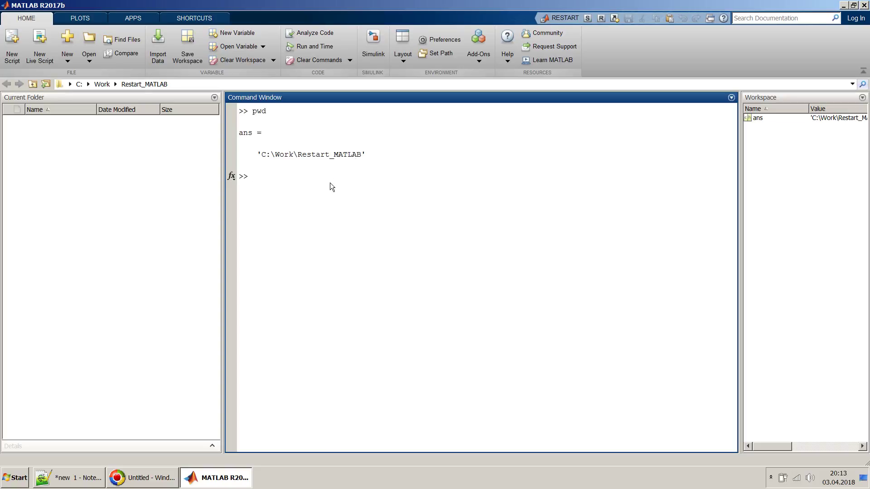
# Step: Begin a Command Window expression with any(strcmpi(pwd, to compare the current folder's path without case sensitivity
pyautogui.write('strc')
pyautogui.press('Tab')
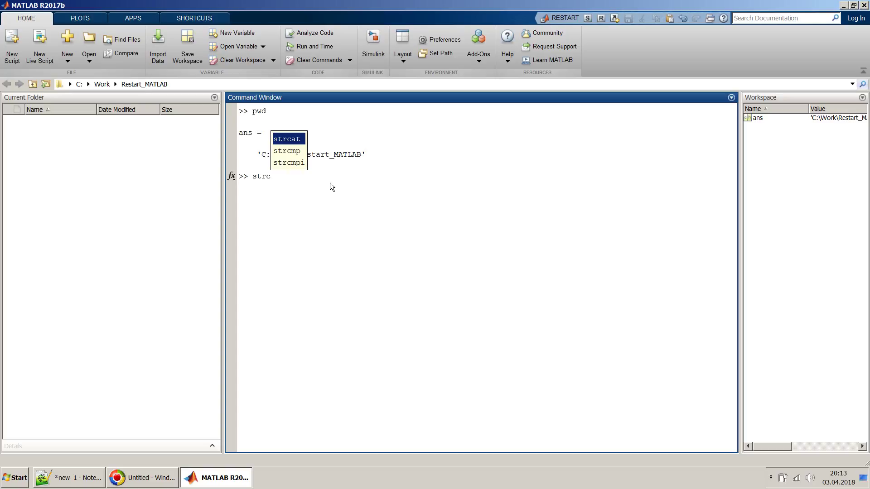
pyautogui.press('Down')
pyautogui.press('Down')
pyautogui.press('Return')
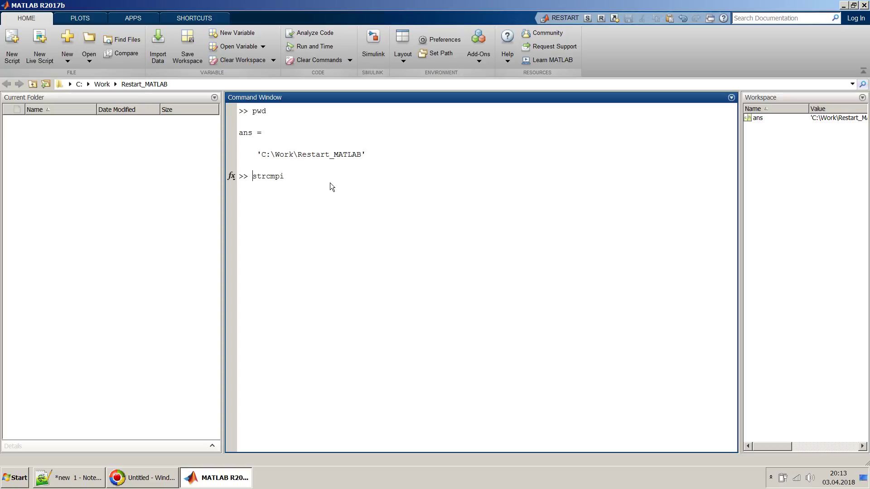
pyautogui.press('Home')
pyautogui.write('any(')
pyautogui.press('End')
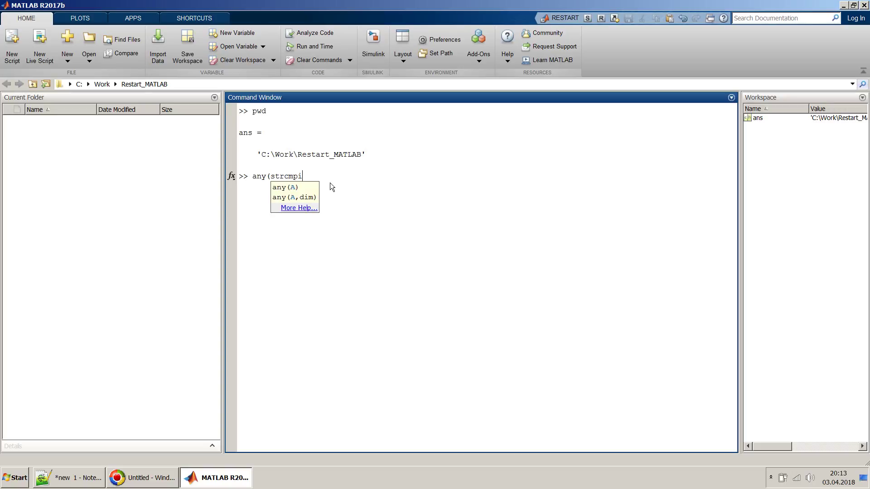
pyautogui.write('(')
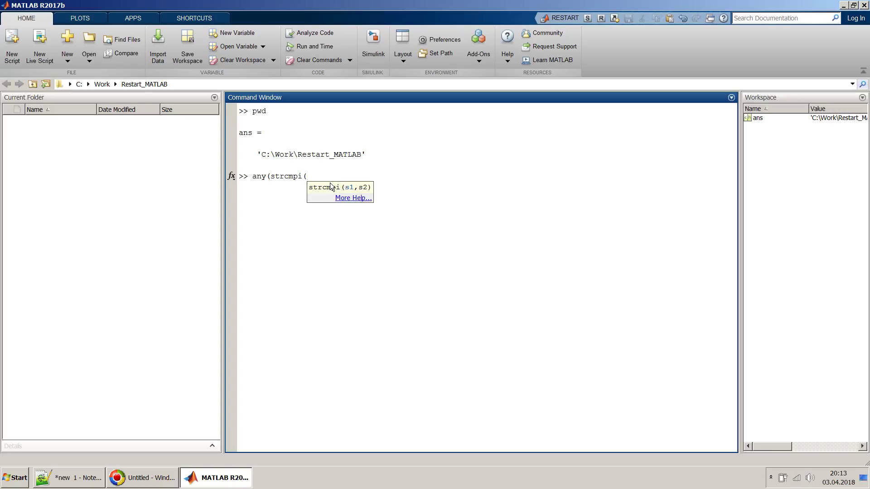
pyautogui.write('pwd,')
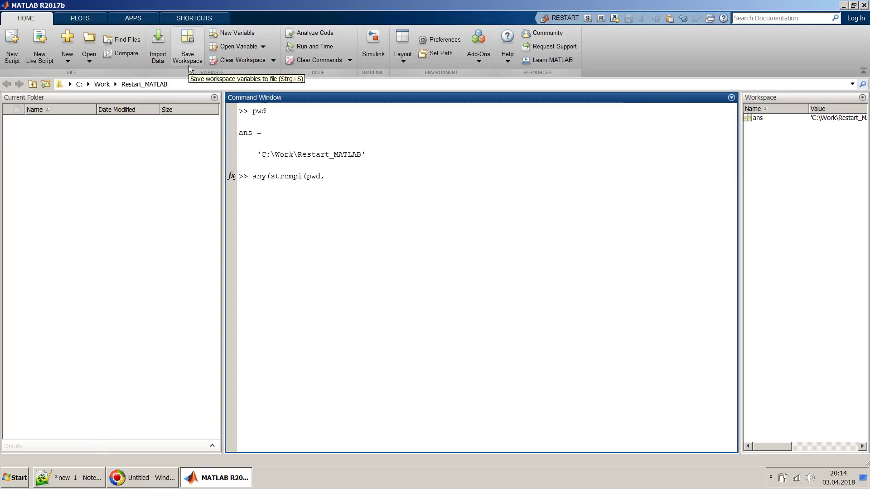
# Step: Continue the strcmpi expression with regexp(path, so the MATLAB search path is the string to split
pyautogui.write('regexp')
pyautogui.press('Tab')
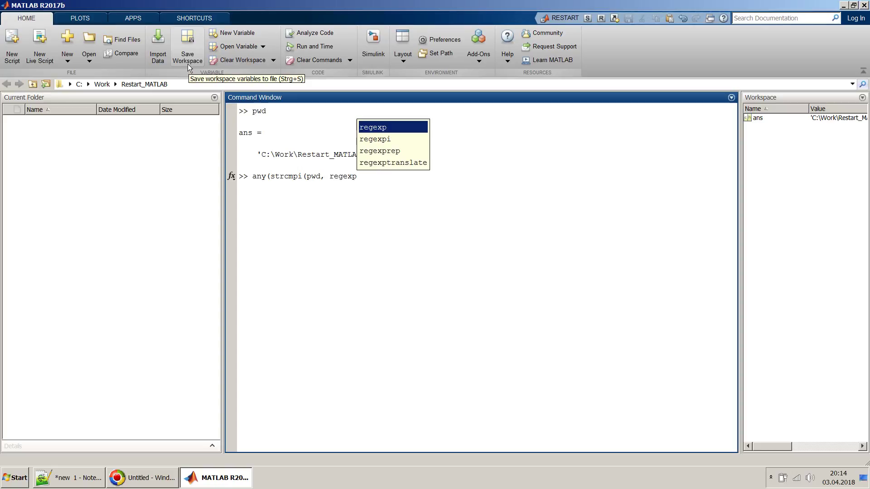
pyautogui.press('Escape')
pyautogui.write('(')
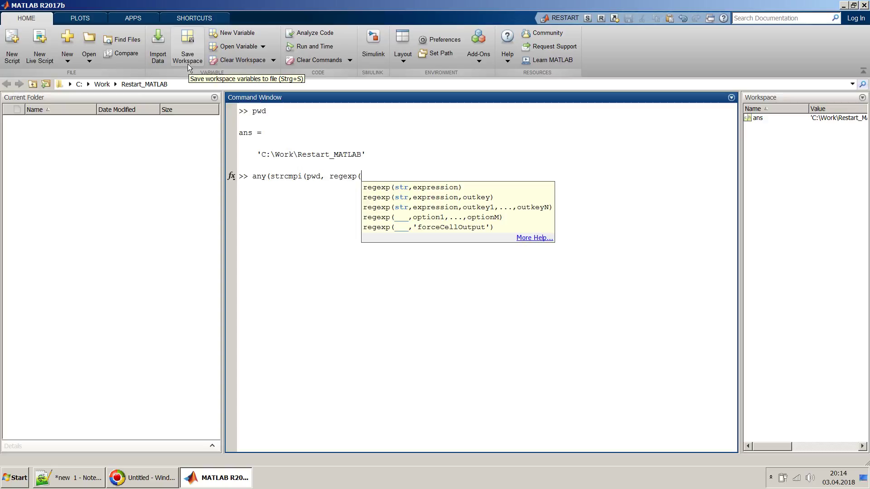
pyautogui.write('path,')
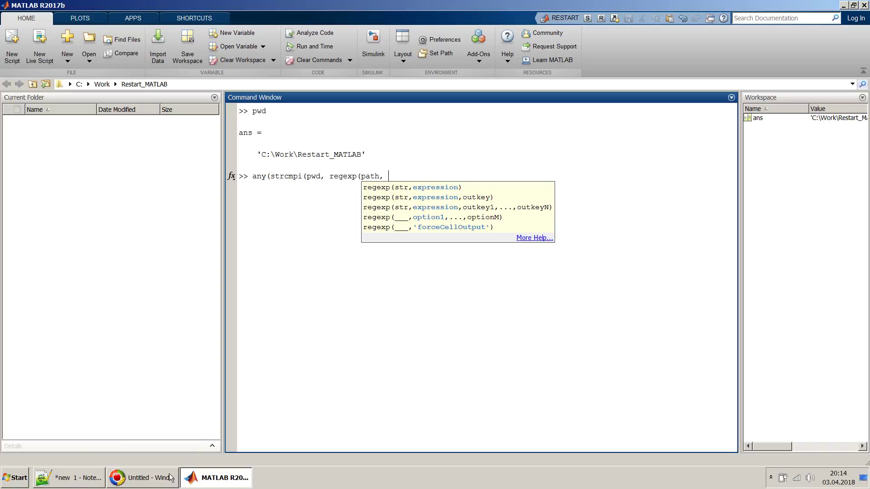
# Step: Complete the regexp call with pathsep and 'split', close all three parentheses and run any(strcmpi(pwd, regexp(path, pathsep, 'split')))
pyautogui.click(192, 69)
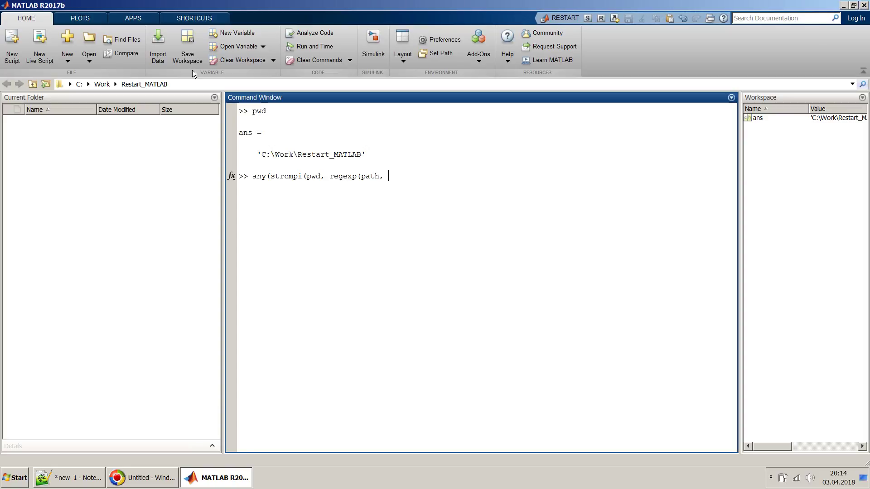
pyautogui.write('path')
pyautogui.press('Tab')
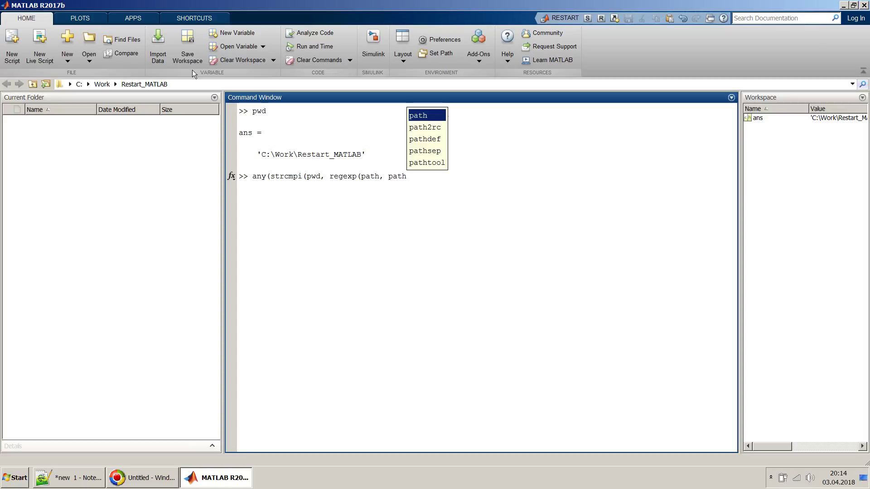
pyautogui.press('Down')
pyautogui.press('Down')
pyautogui.press('Down')
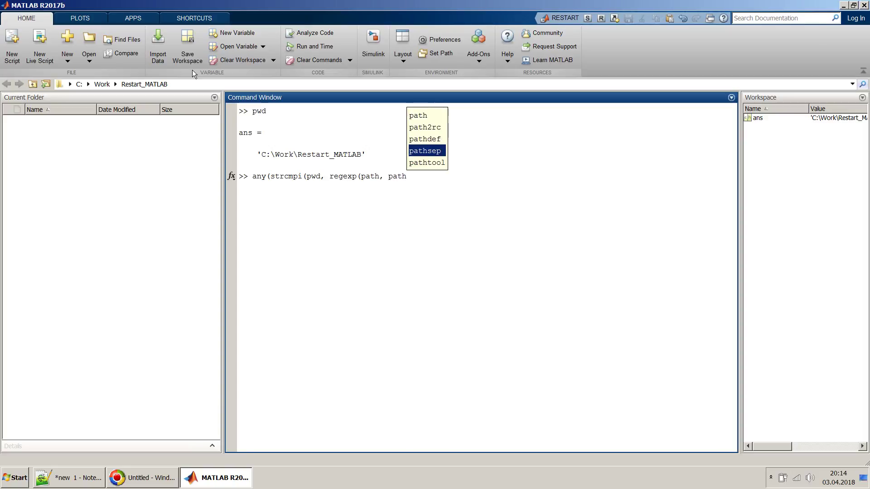
pyautogui.press('Return')
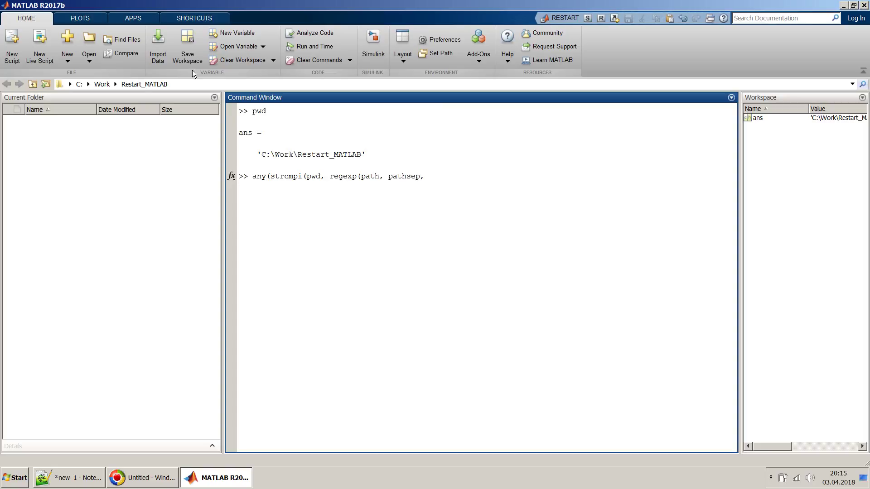
pyautogui.write(", 'split'))")
pyautogui.press('Return')
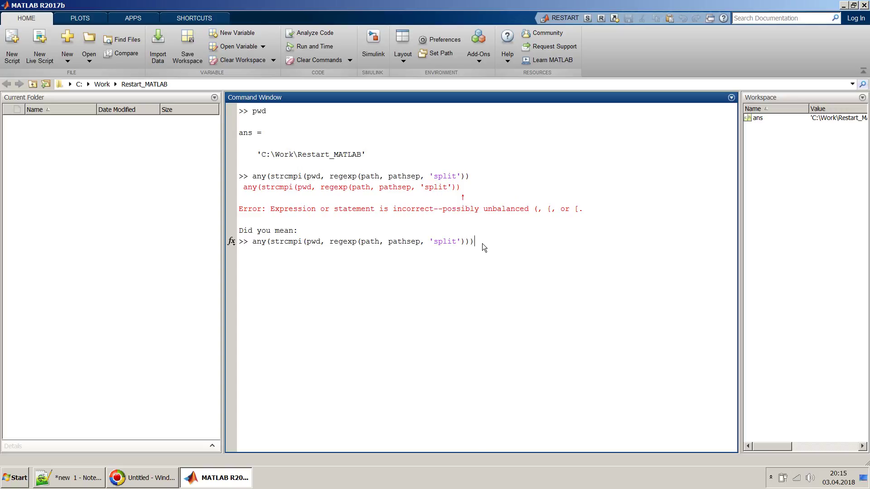
pyautogui.press('Return')
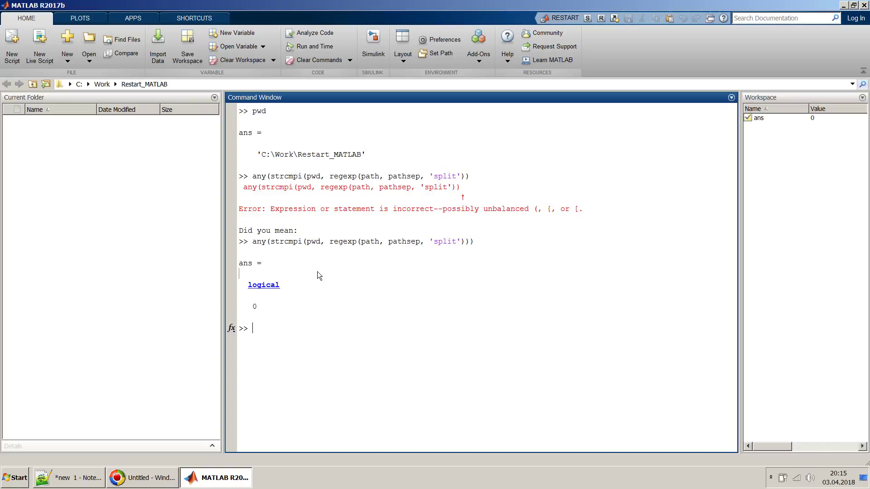
# Step: Add the current folder to the search path with addpath(pwd) and rerun the any(strcmpi(...)) check
pyautogui.write('addpath(pwd)')
pyautogui.press('Return')
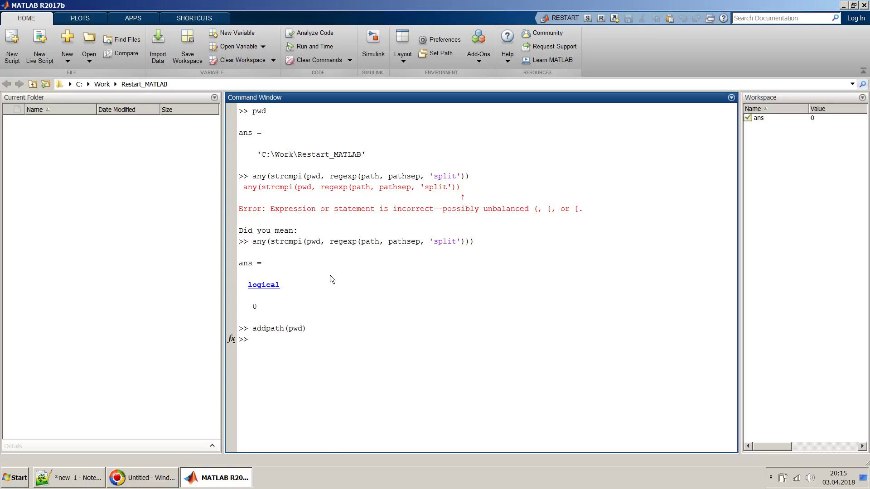
pyautogui.write('any')
pyautogui.press('Up')
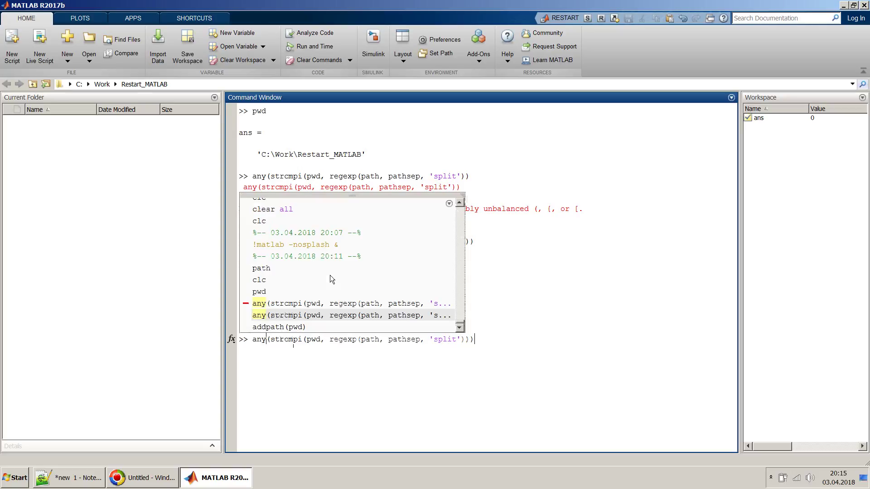
pyautogui.press('Return')
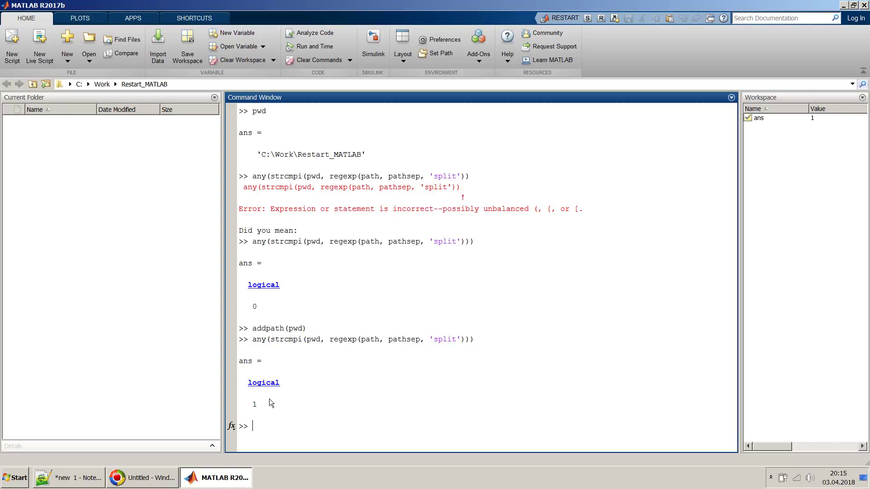
pyautogui.moveTo(269, 399); pyautogui.dragTo(249, 405)
pyautogui.click(337, 384)
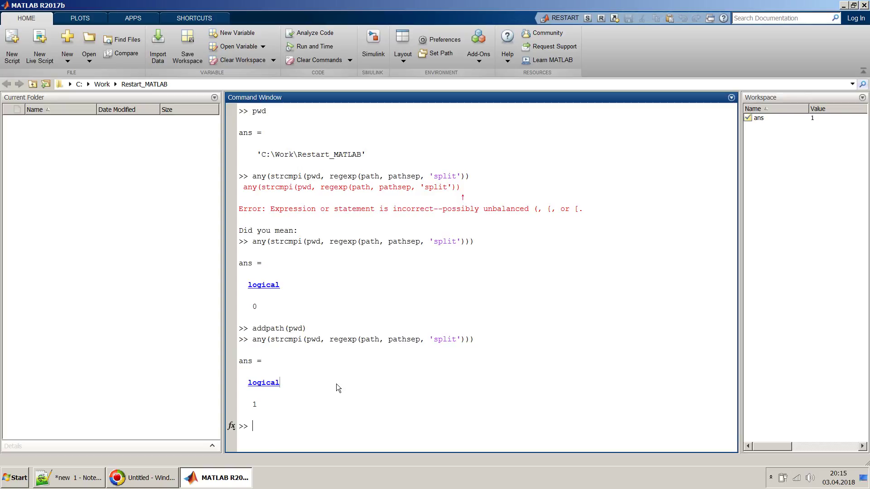
# Step: Point out the addpath(pwd) command and store the modified search path with savepath
pyautogui.moveTo(308, 328); pyautogui.dragTo(239, 331)
pyautogui.click(311, 333)
pyautogui.moveTo(307, 329); pyautogui.dragTo(239, 330)
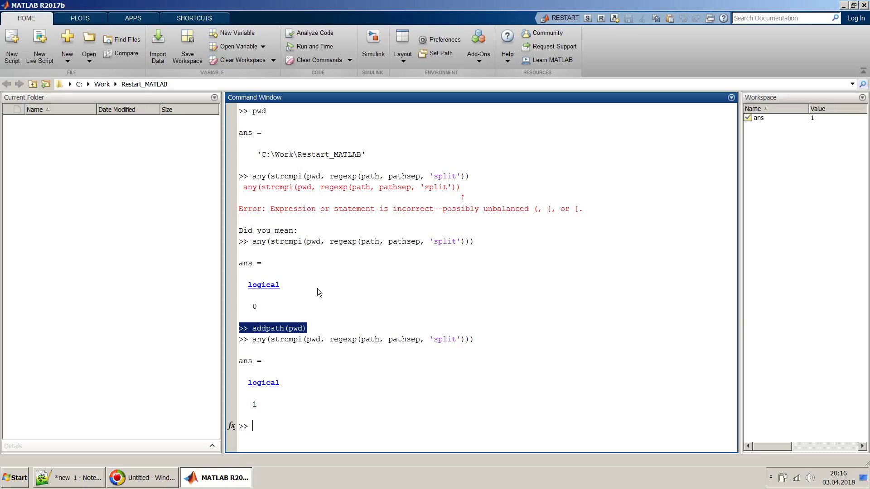
pyautogui.click(326, 359)
pyautogui.write('s')
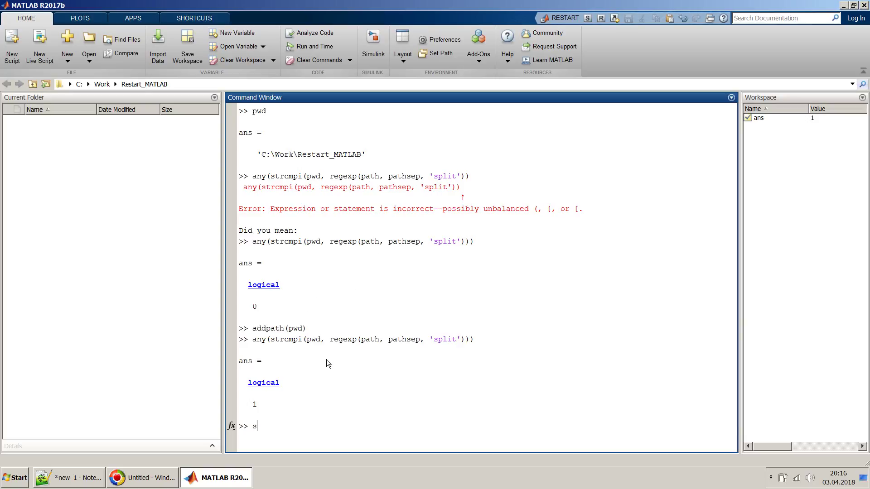
pyautogui.write('avepath(')
pyautogui.press('BackSpace')
pyautogui.press('Return')
pyautogui.doubleClick(270, 431)
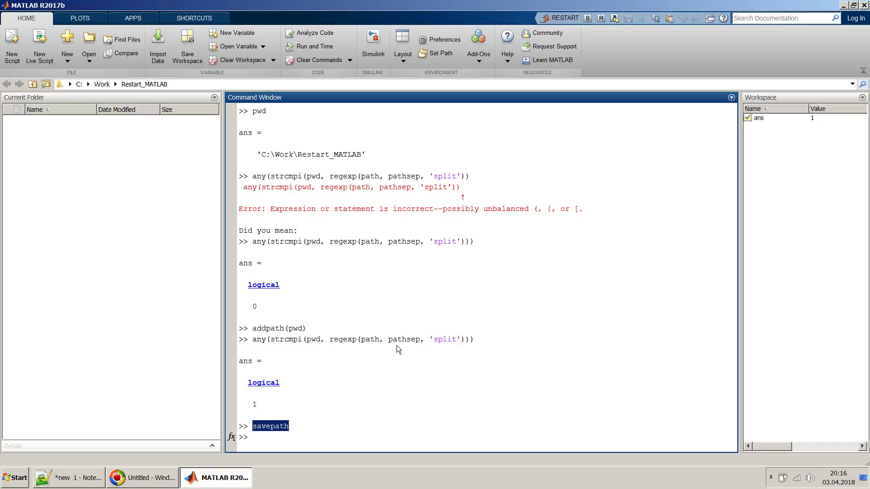
# Step: Copy the last any(strcmpi(pwd, regexp(path, pathsep, 'split'))) expression and use it as a new shortcut's callback, replacing the placeholder comment
pyautogui.click(474, 339)
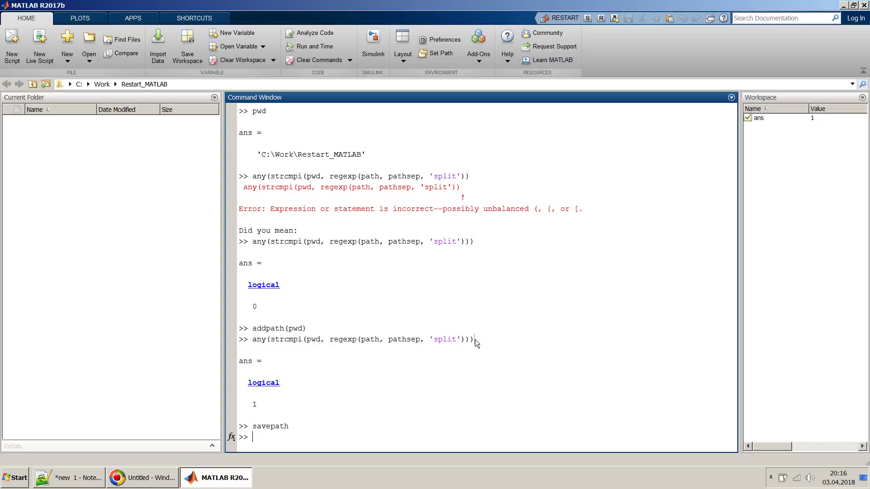
pyautogui.hotkey('shift', 'Home')
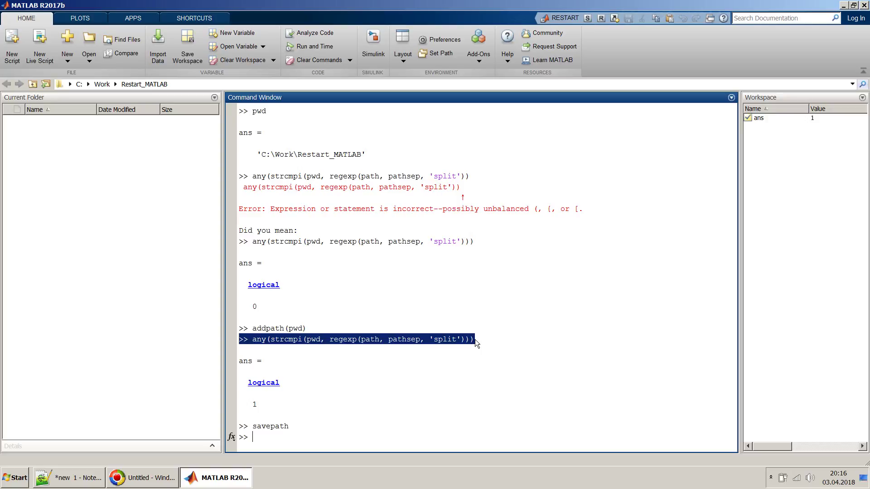
pyautogui.click(446, 361)
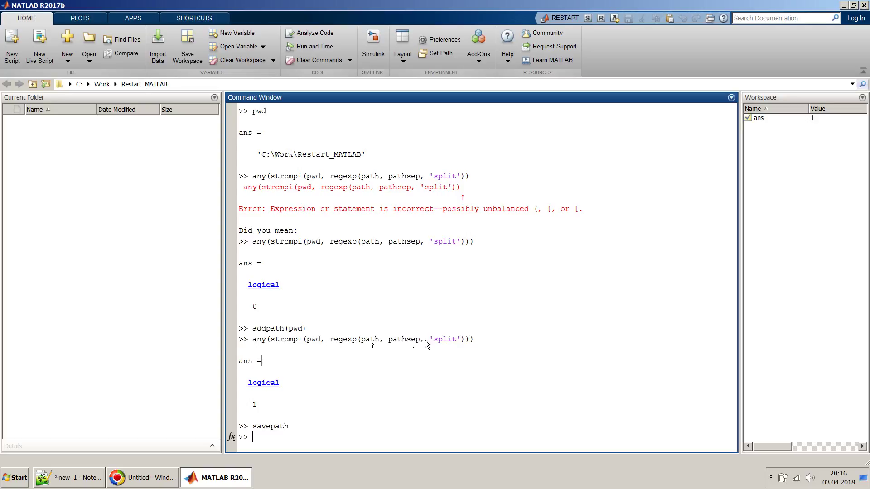
pyautogui.rightClick(616, 17)
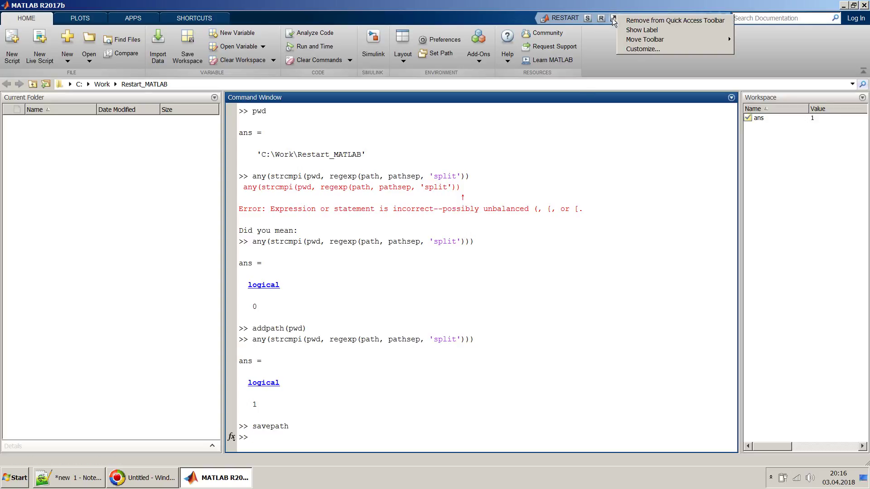
pyautogui.click(613, 19)
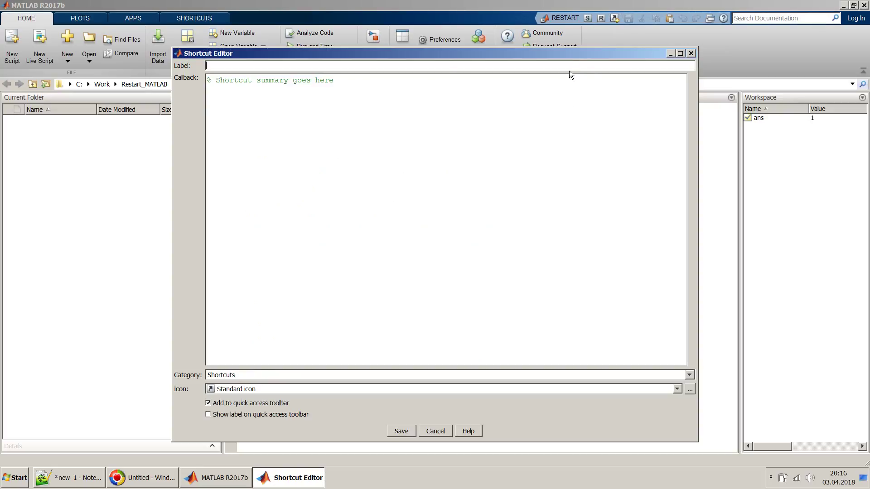
pyautogui.hotkey('ctrl', 'a')
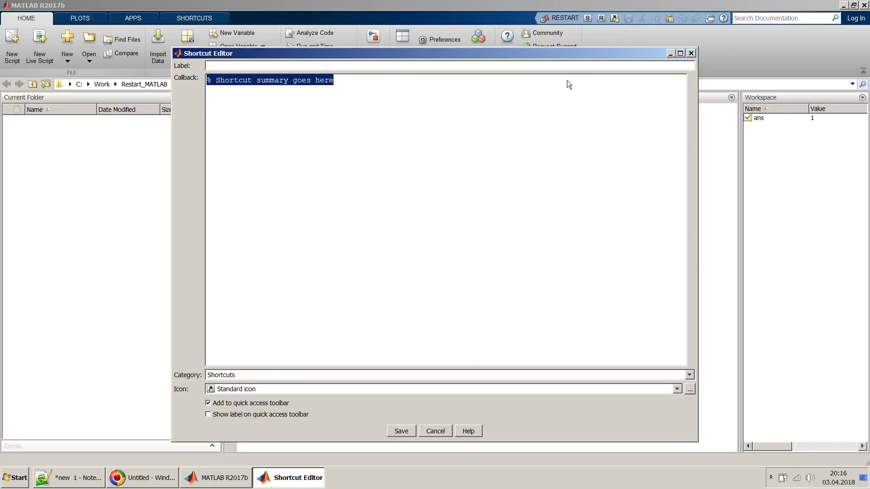
pyautogui.hotkey('ctrl', 'v')
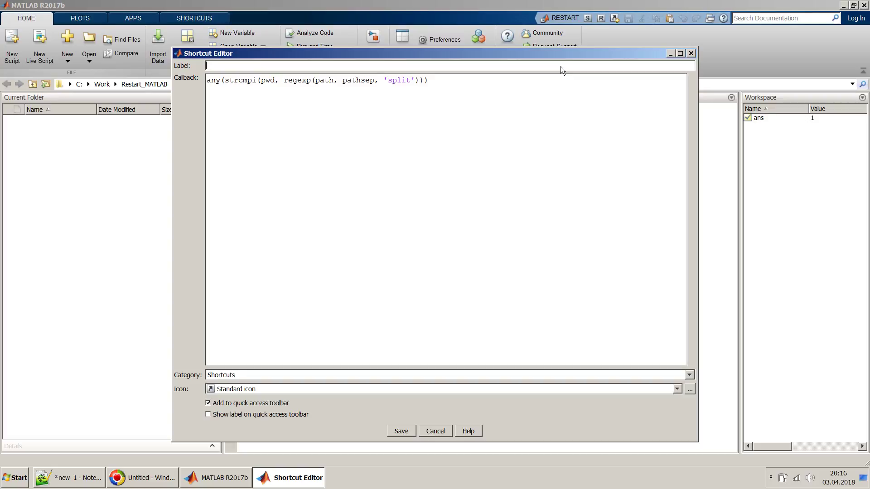
# Step: Label the new shortcut "PWD is in Path?" and assign it the Upper Case P icon
pyautogui.write('PWD')
pyautogui.moveTo(309, 53); pyautogui.dragTo(423, 26)
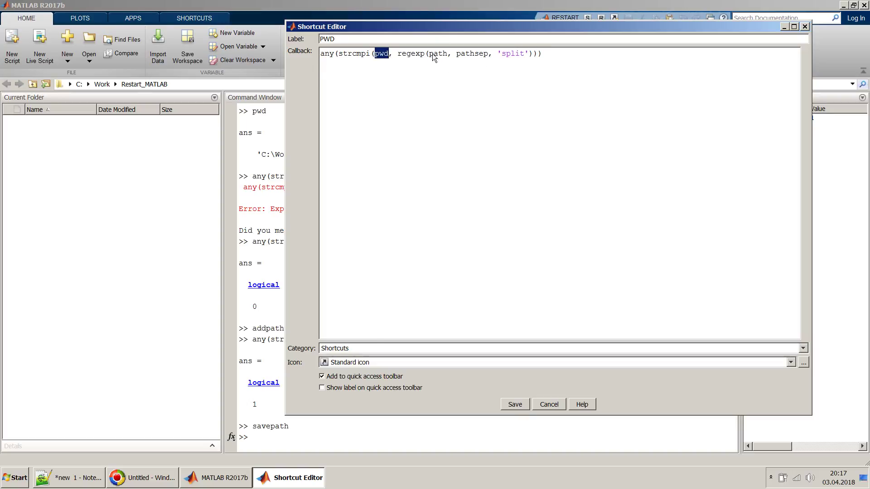
pyautogui.click(510, 40)
pyautogui.write('is in Path?')
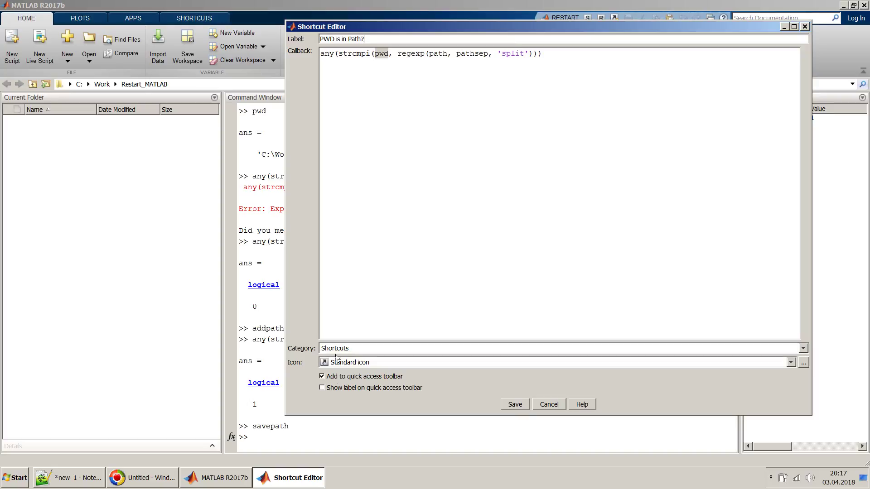
pyautogui.click(390, 359)
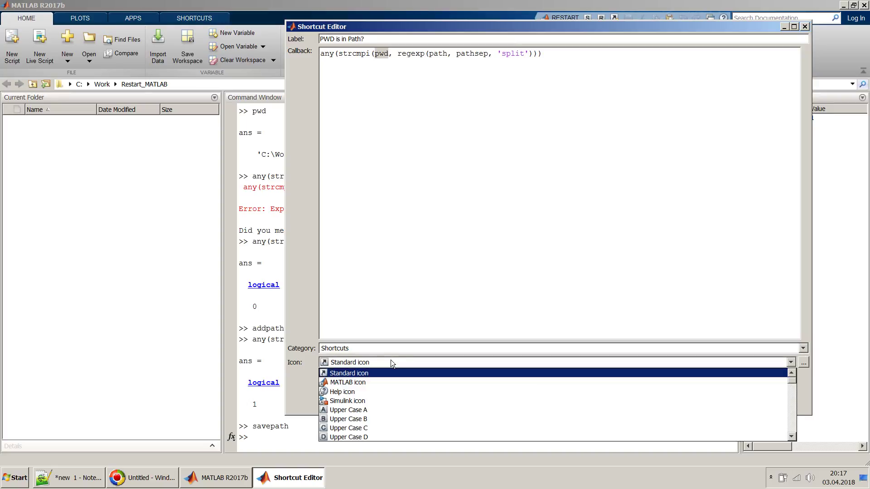
pyautogui.scroll(-4, 395, 404)
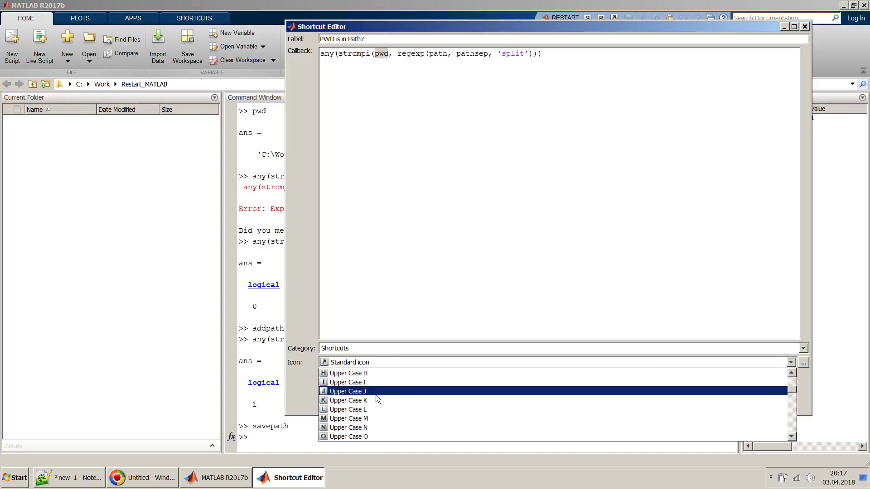
pyautogui.scroll(-1, 378, 401)
pyautogui.click(355, 409)
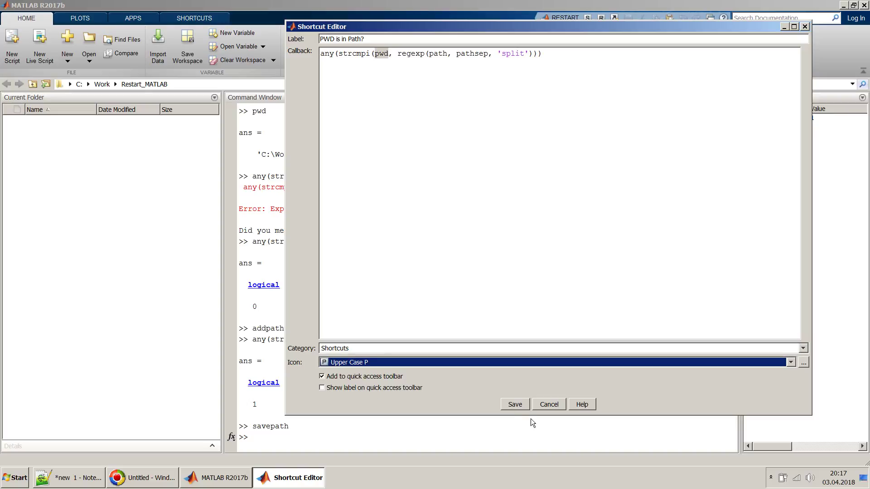
# Step: Save the "PWD is in Path?" shortcut and run it twice
pyautogui.click(520, 404)
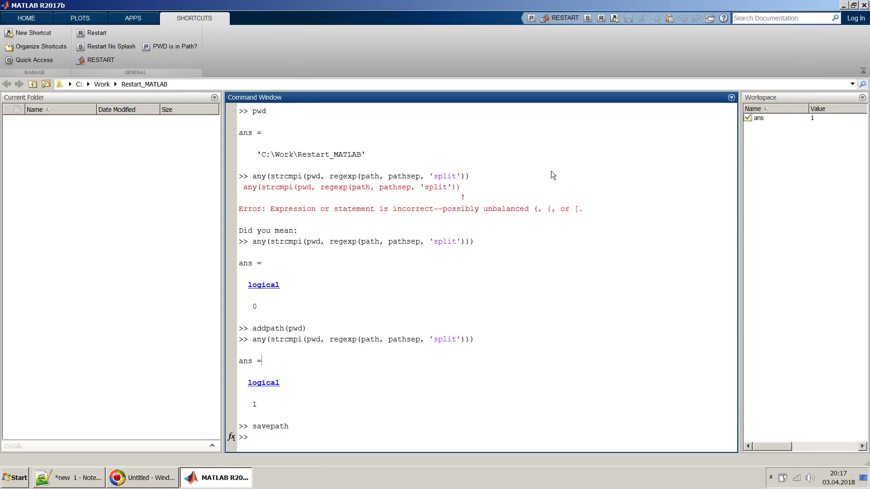
pyautogui.click(533, 16)
pyautogui.click(533, 15)
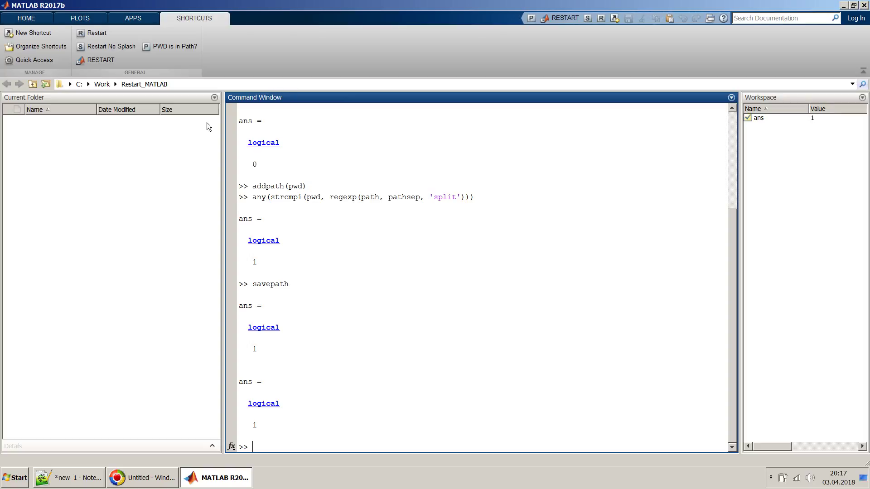
# Step: Create a new folder named test inside Restart_MATLAB and make it the current folder
pyautogui.rightClick(115, 150)
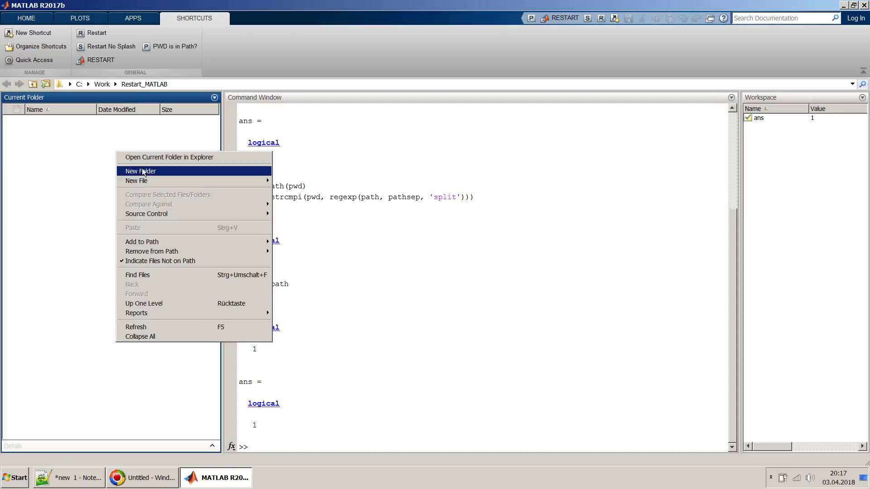
pyautogui.click(143, 168)
pyautogui.write('test')
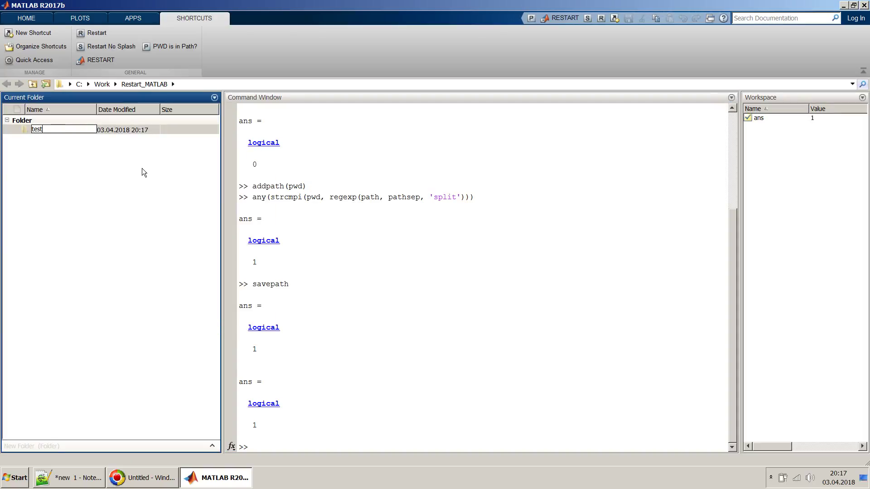
pyautogui.press('Return')
pyautogui.press('Return')
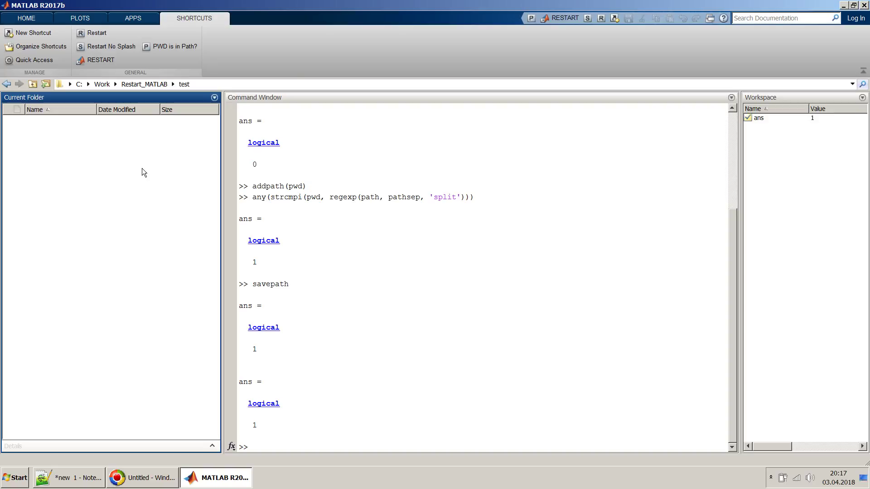
# Step: Run the "PWD is in Path?" shortcut to check whether the test folder is on the search path
pyautogui.click(528, 21)
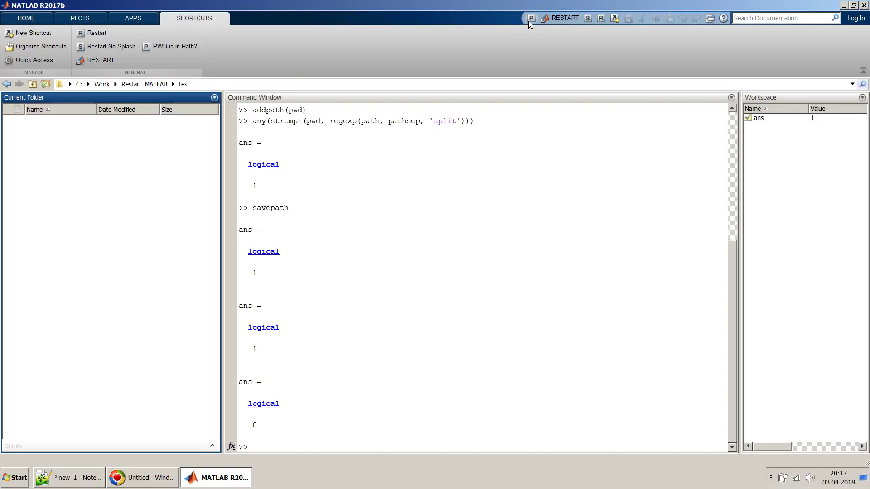
pyautogui.click(272, 425)
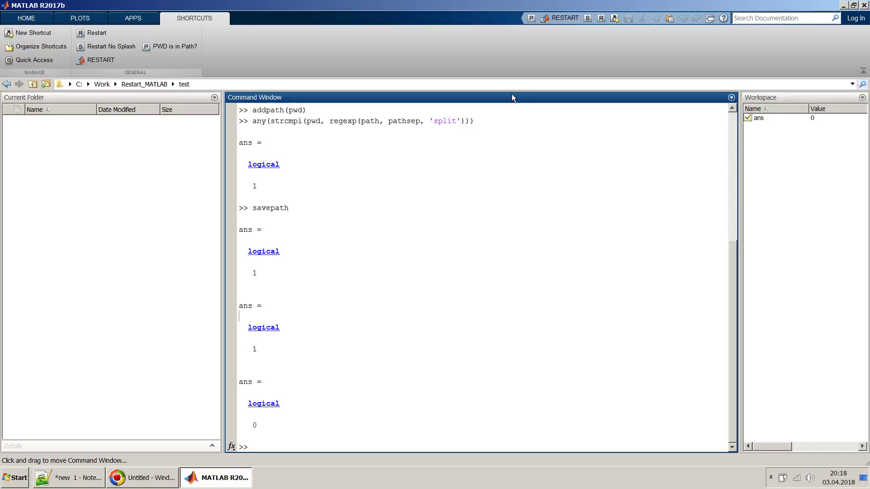
pyautogui.click(555, 17)
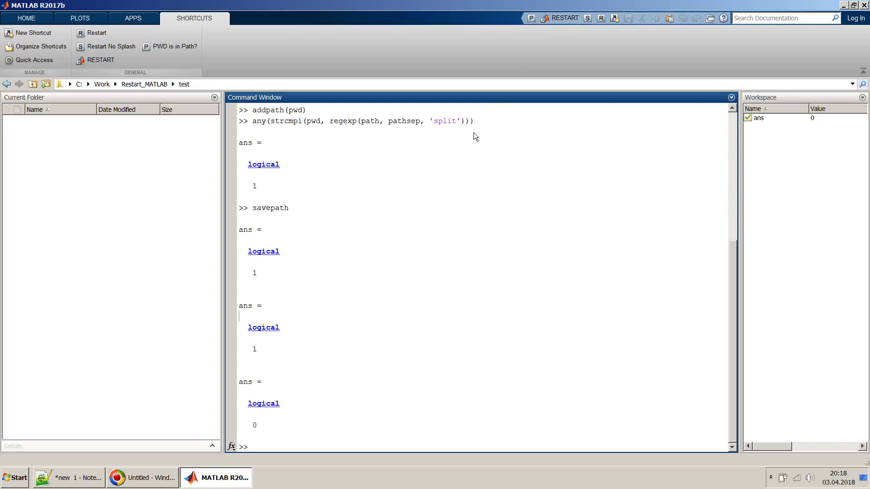